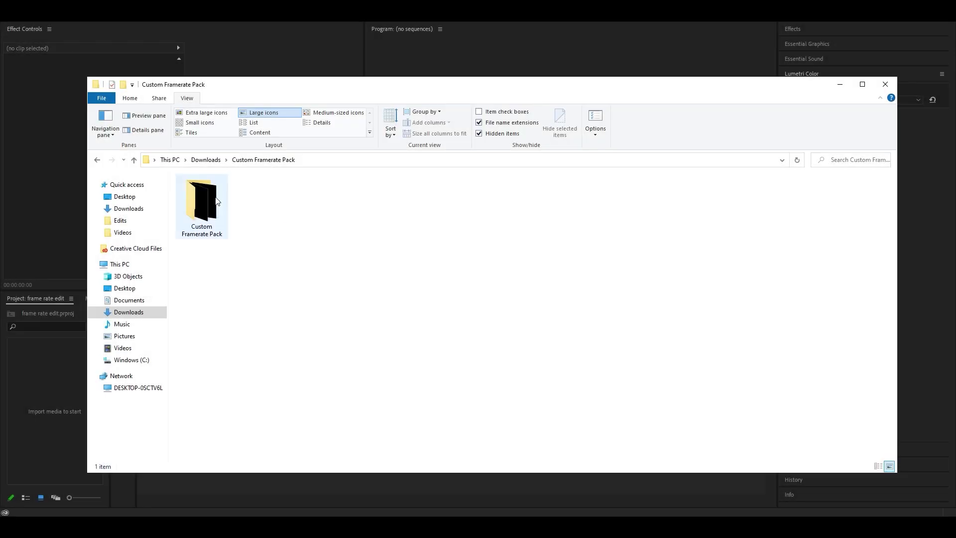
- Open the Custom Framerate Pack folder in Downloads to list its FPS clips
{"action": "double_click", "coordinate": [218, 201]}
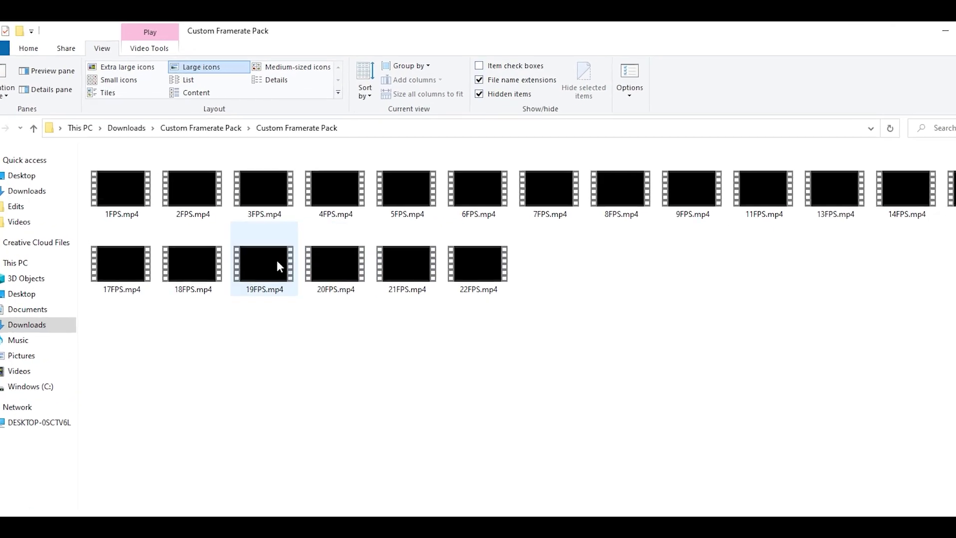
- Build an 18FPS sequence from 18FPS.mp4 on the Timeline, then delete the timeline clip
{"action": "left_click", "coordinate": [257, 268]}
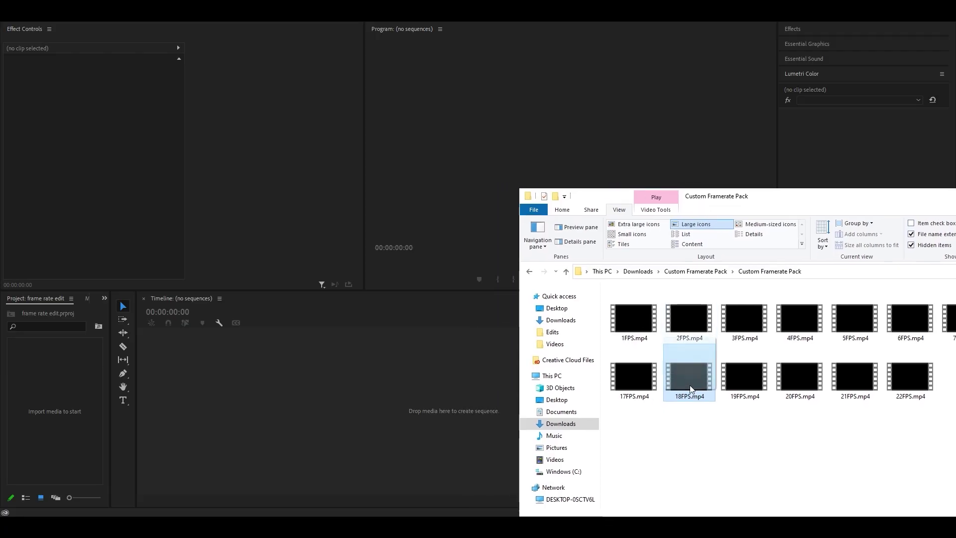
{"action": "left_click_drag", "start_coordinate": [426, 416], "coordinate": [364, 389]}
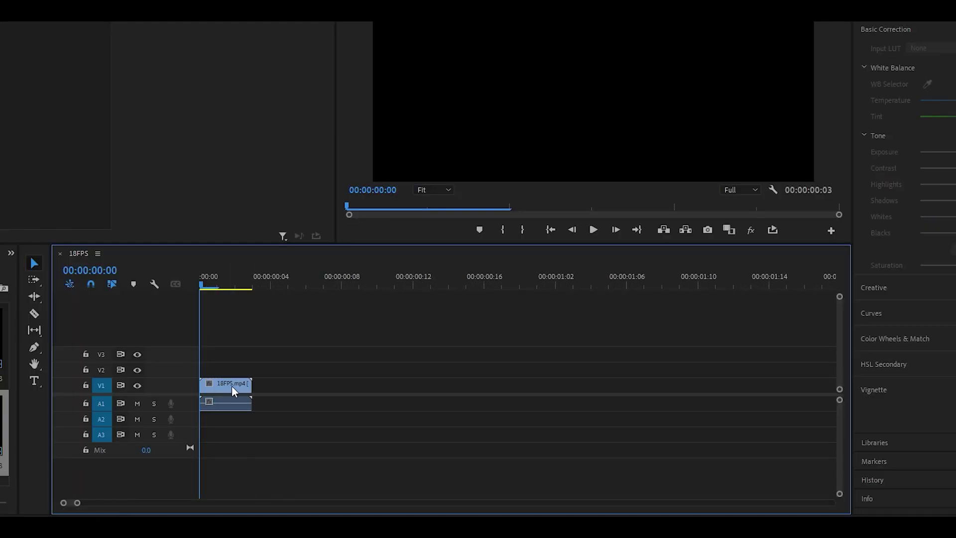
{"action": "key", "text": "Delete"}
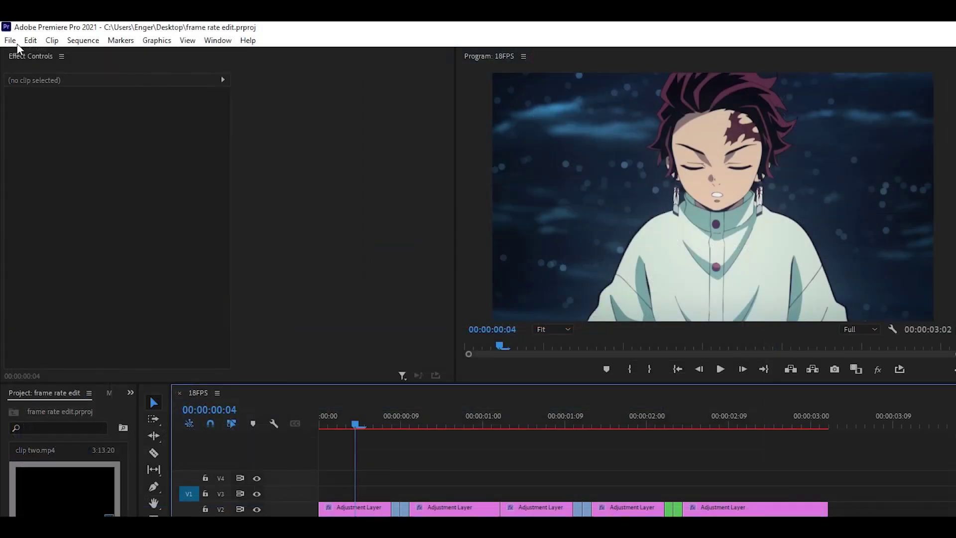
- Open Export Settings for the 18FPS sequence with Ctrl+M
{"action": "left_click", "coordinate": [10, 41]}
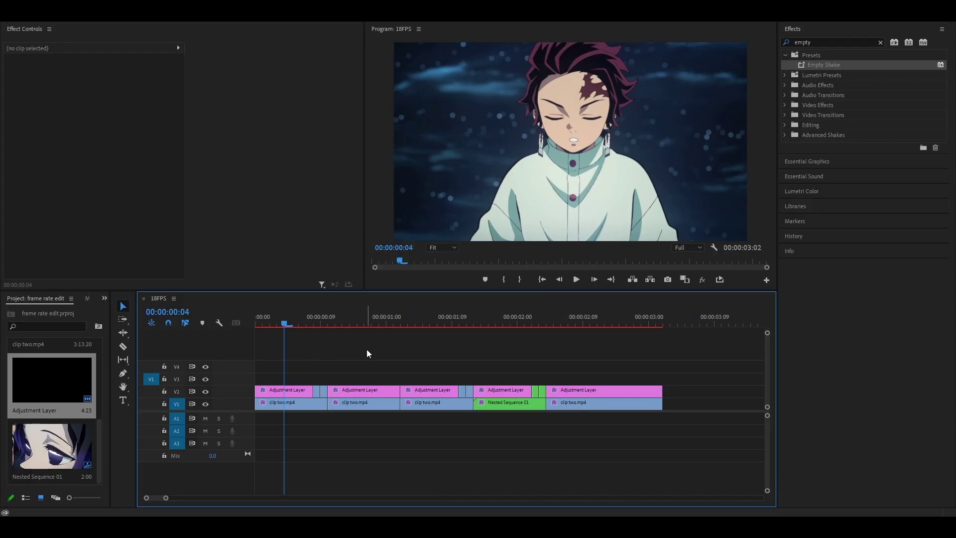
{"action": "key", "text": "ctrl+m"}
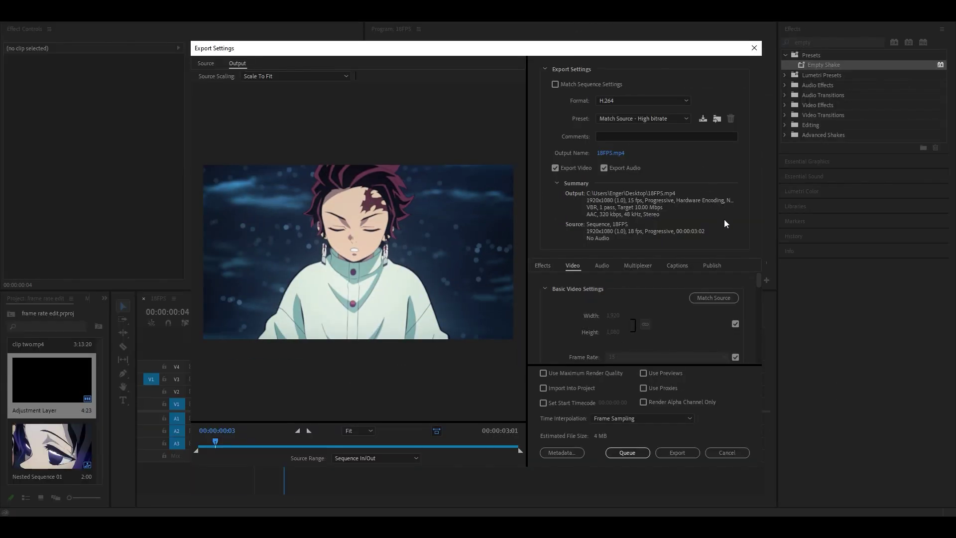
{"action": "left_click_drag", "start_coordinate": [761, 282], "coordinate": [759, 284]}
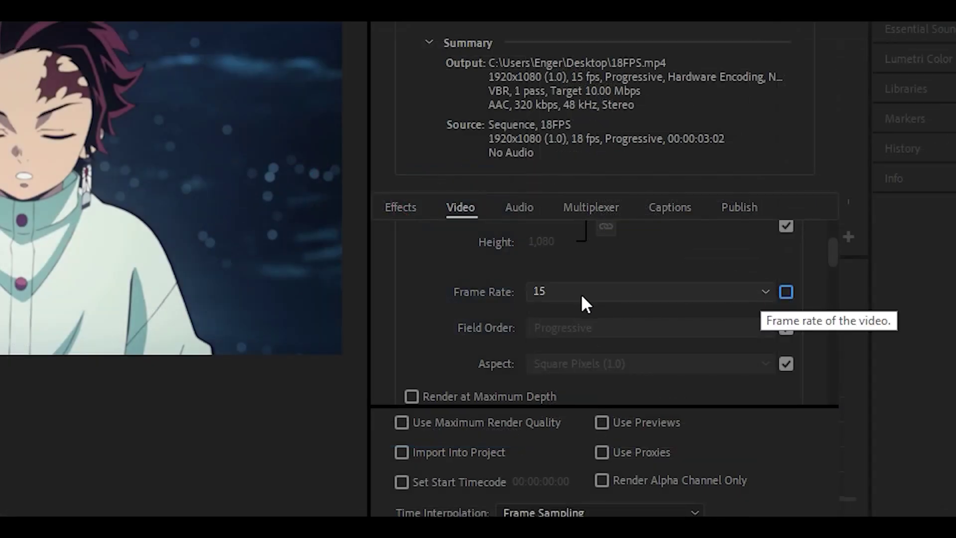
{"action": "left_click", "coordinate": [580, 294]}
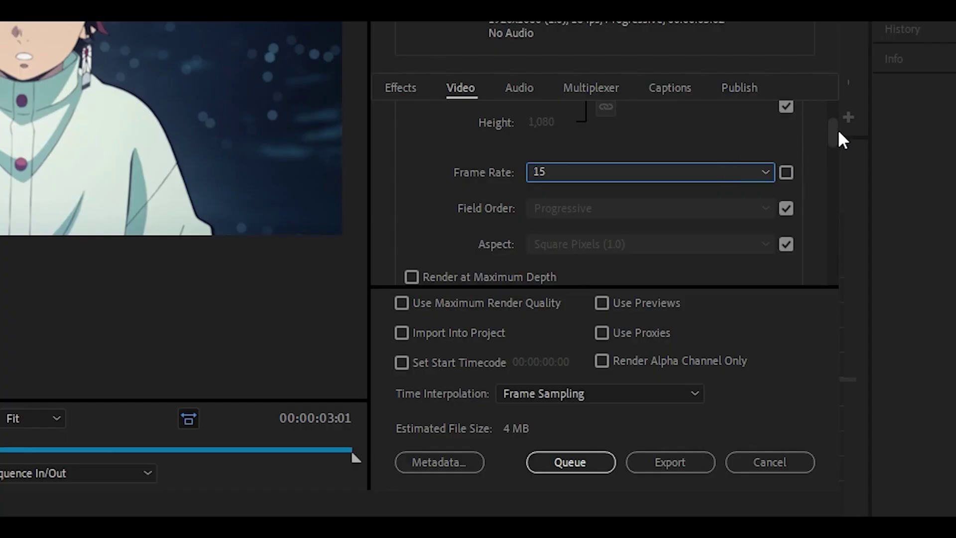
{"action": "left_click_drag", "start_coordinate": [838, 134], "coordinate": [837, 129]}
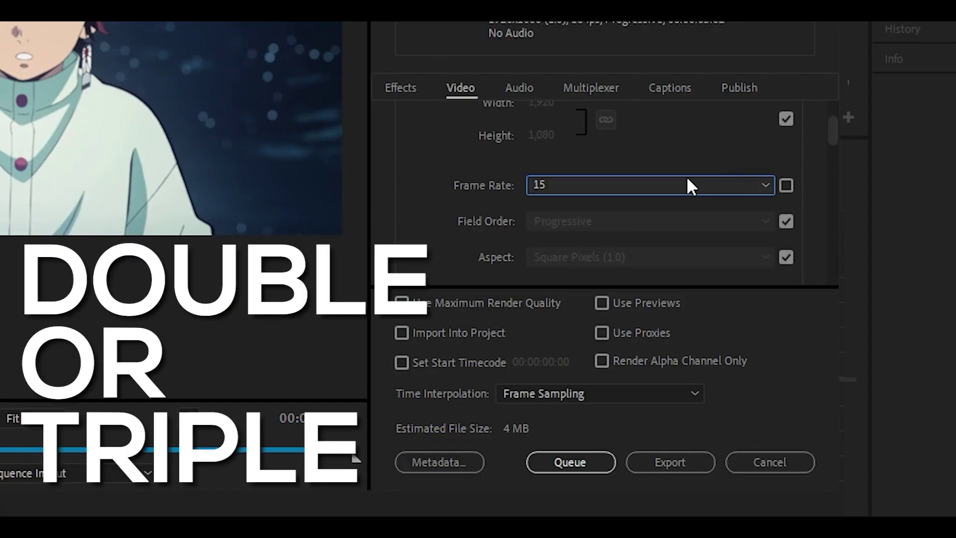
- Choose 50 fps as the Frame Rate for the 18FPS.mp4 export
{"action": "left_click", "coordinate": [687, 185]}
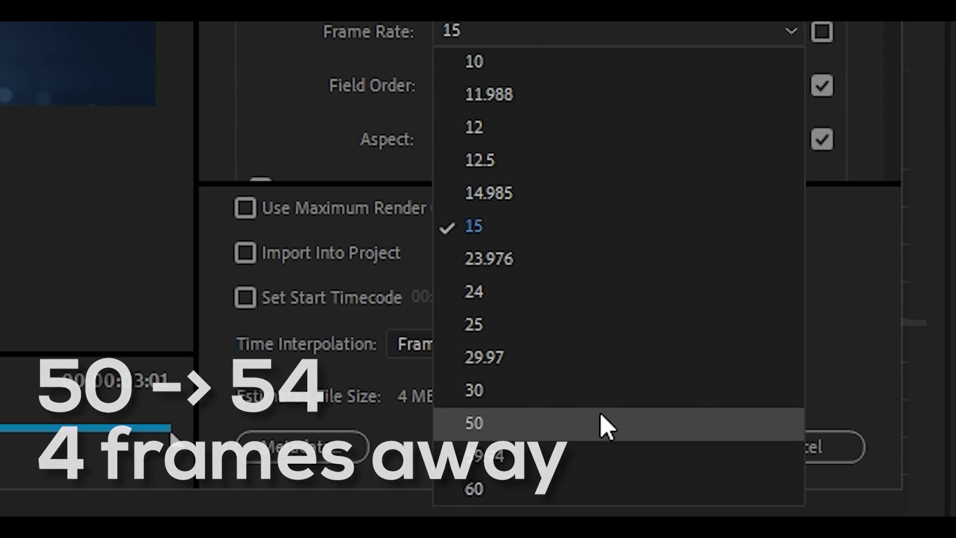
{"action": "left_click", "coordinate": [605, 422]}
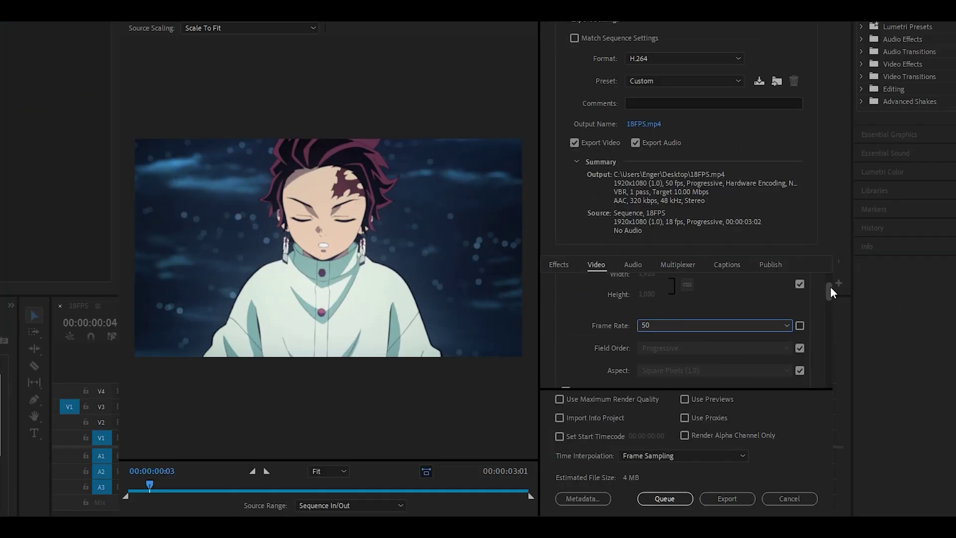
{"action": "left_click_drag", "start_coordinate": [759, 288], "coordinate": [756, 327]}
{"action": "left_click_drag", "start_coordinate": [826, 344], "coordinate": [822, 355]}
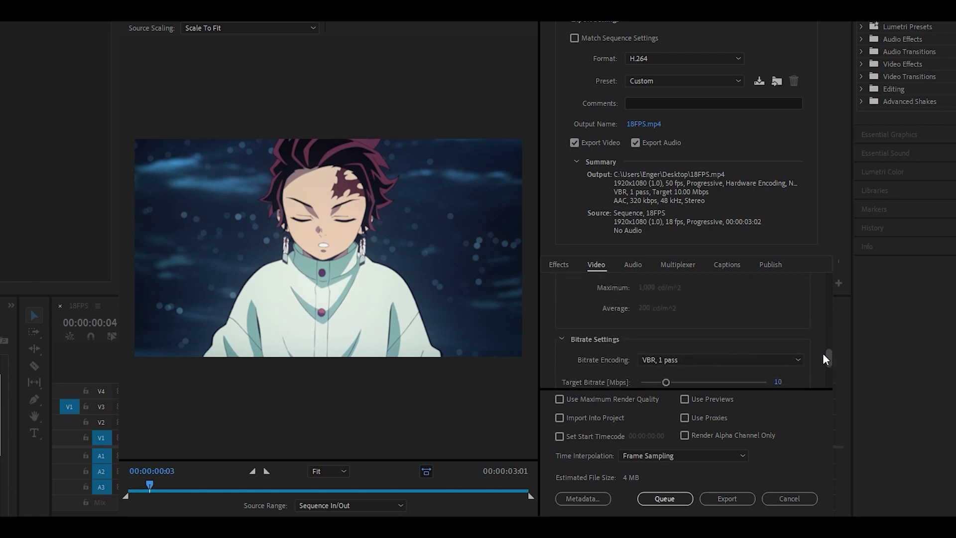
- Set Bitrate Encoding to CBR with an 8 Mbps target bitrate
{"action": "left_click", "coordinate": [764, 341]}
{"action": "left_click", "coordinate": [755, 351]}
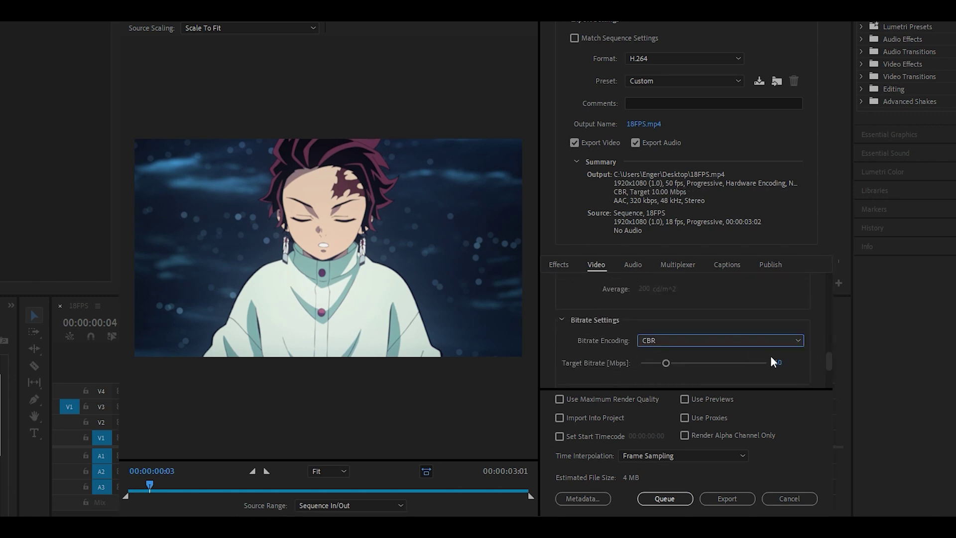
{"action": "left_click", "coordinate": [788, 362]}
{"action": "type", "text": "8"}
{"action": "key", "text": "Return"}
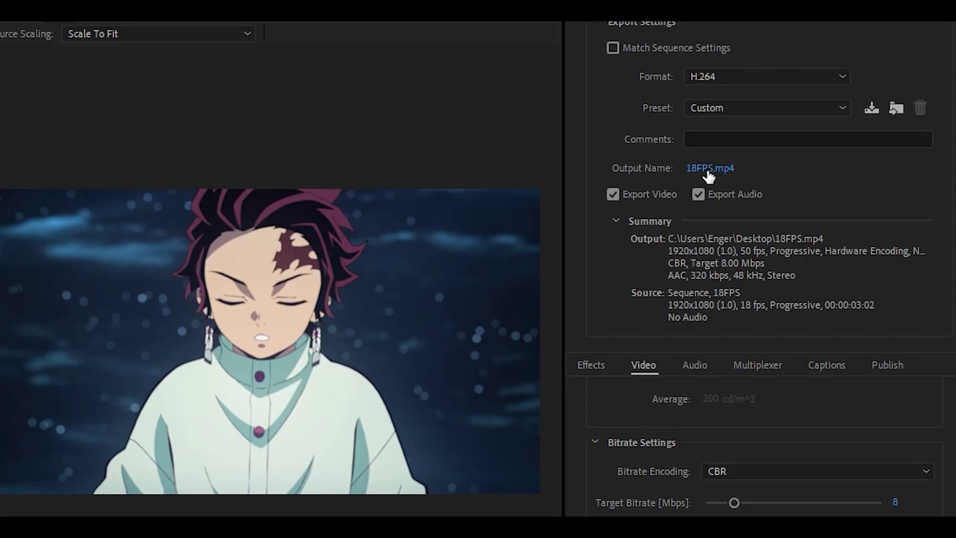